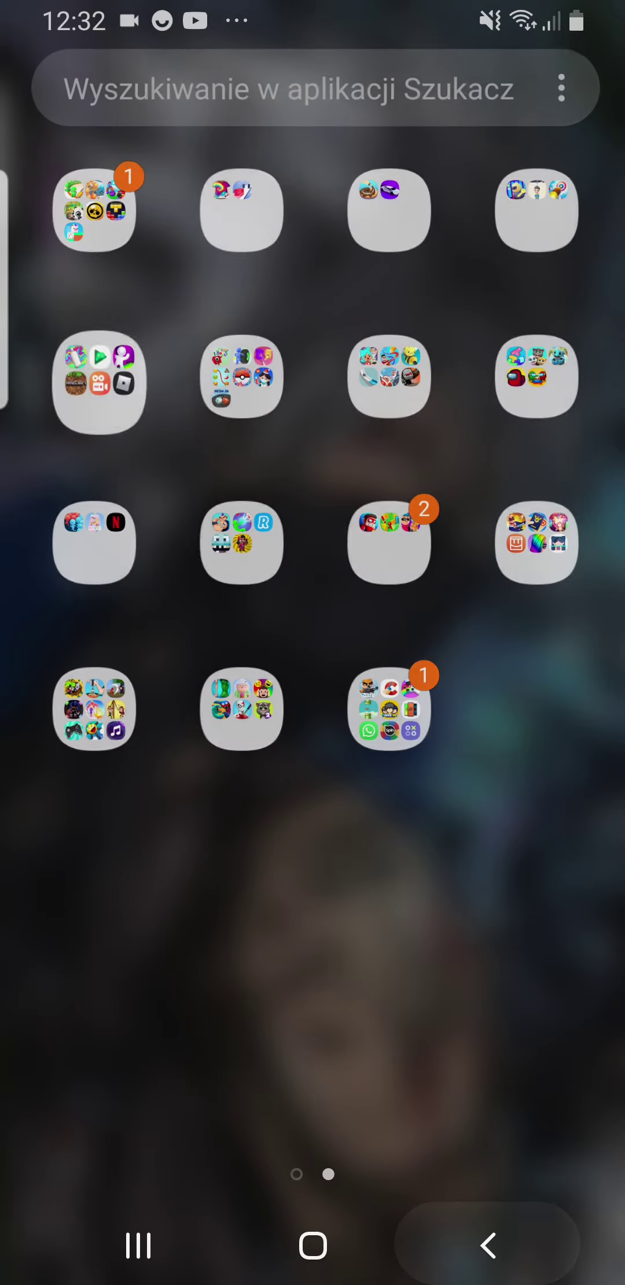
Launch the SuperMe avatar maker from its home-screen folder
click(385, 705)
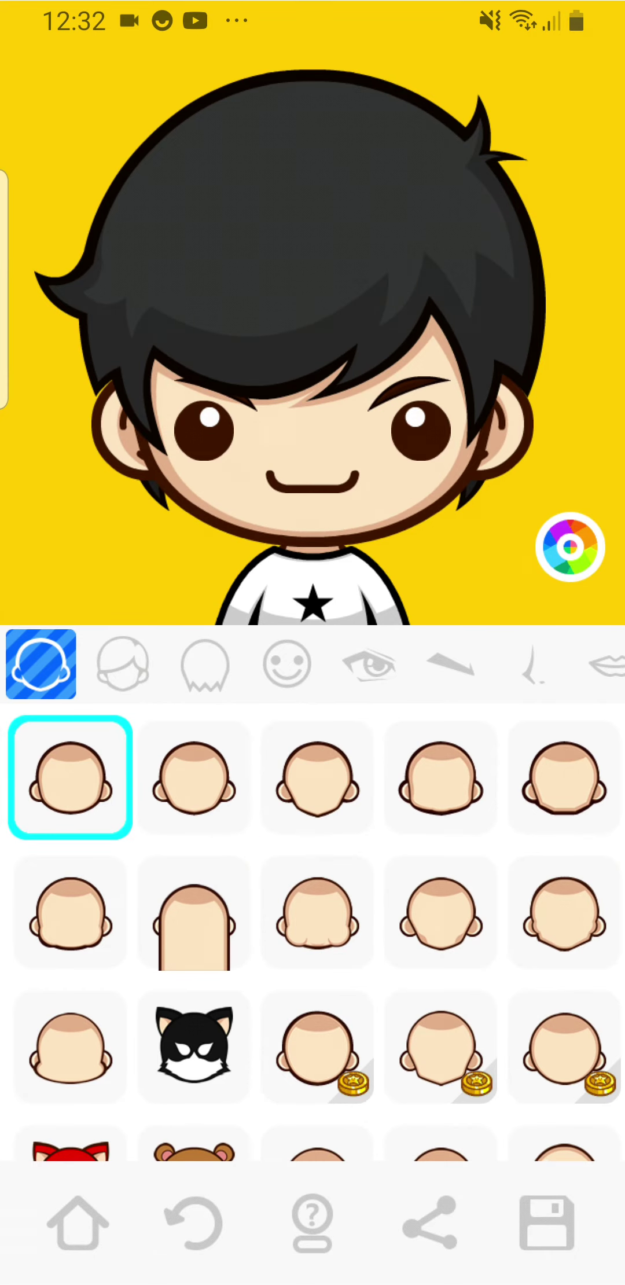
Give the avatar a long spiky hairstyle coloured yellow
click(563, 1045)
scroll(312, 934, down, 3)
click(563, 999)
click(570, 547)
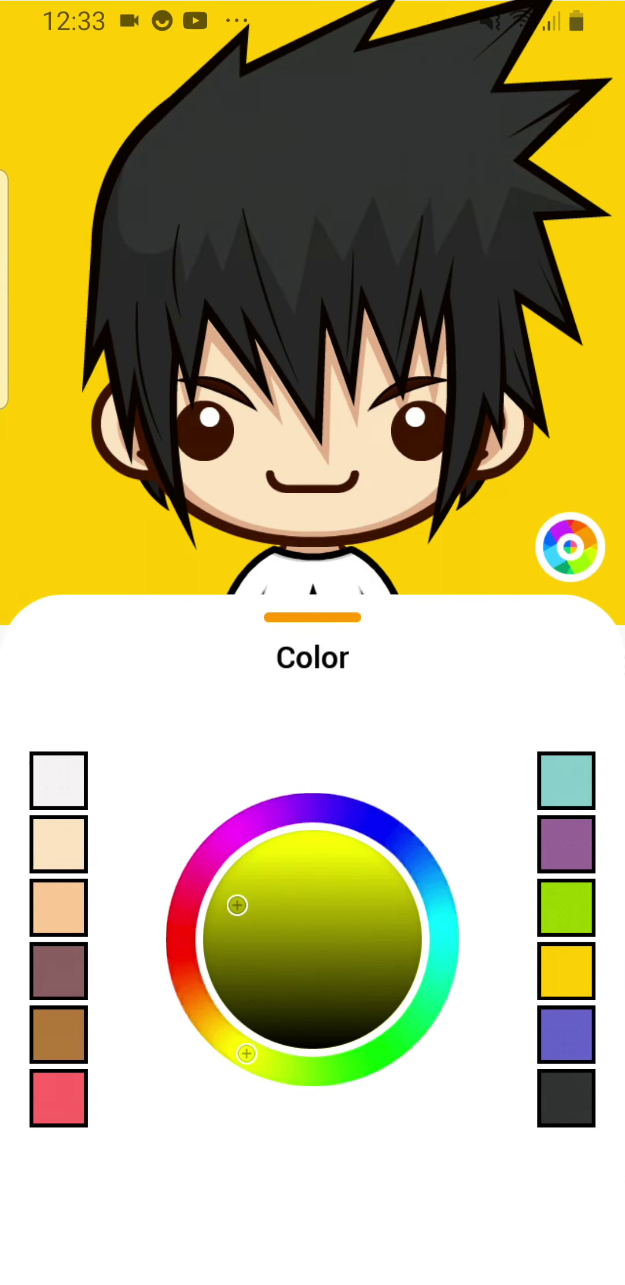
click(566, 972)
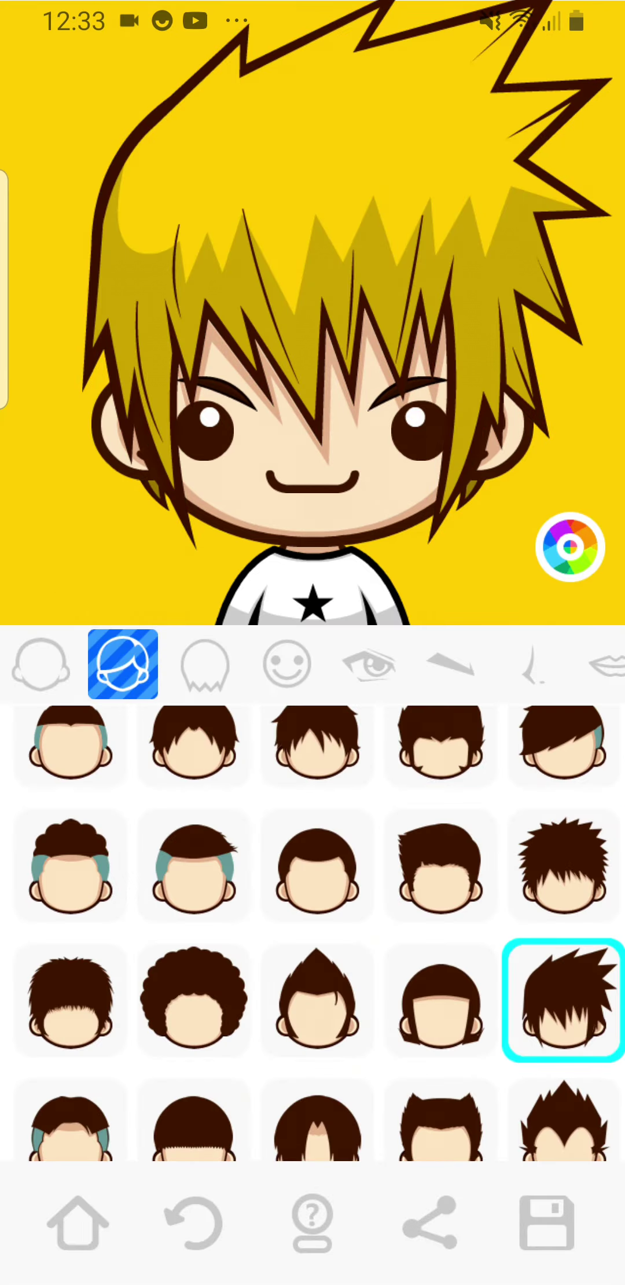
Move past the back-hair and expression categories to the eye style options
click(205, 664)
click(287, 663)
click(121, 664)
click(287, 664)
click(286, 663)
click(287, 664)
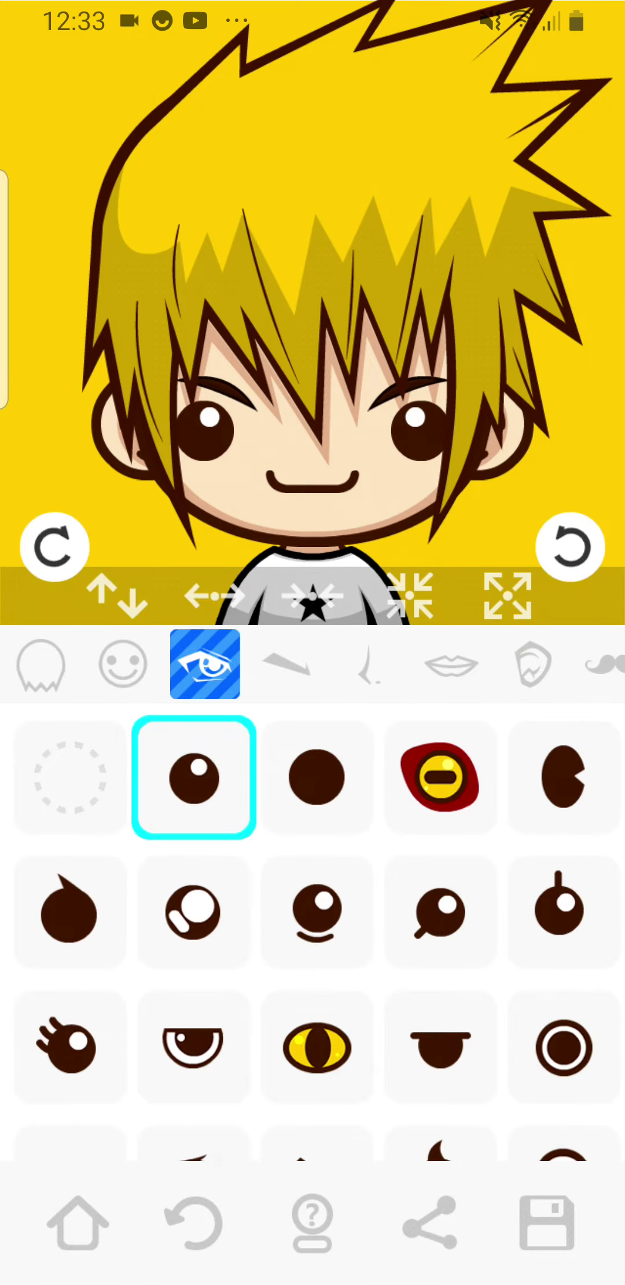
scroll(312, 933, down, 10)
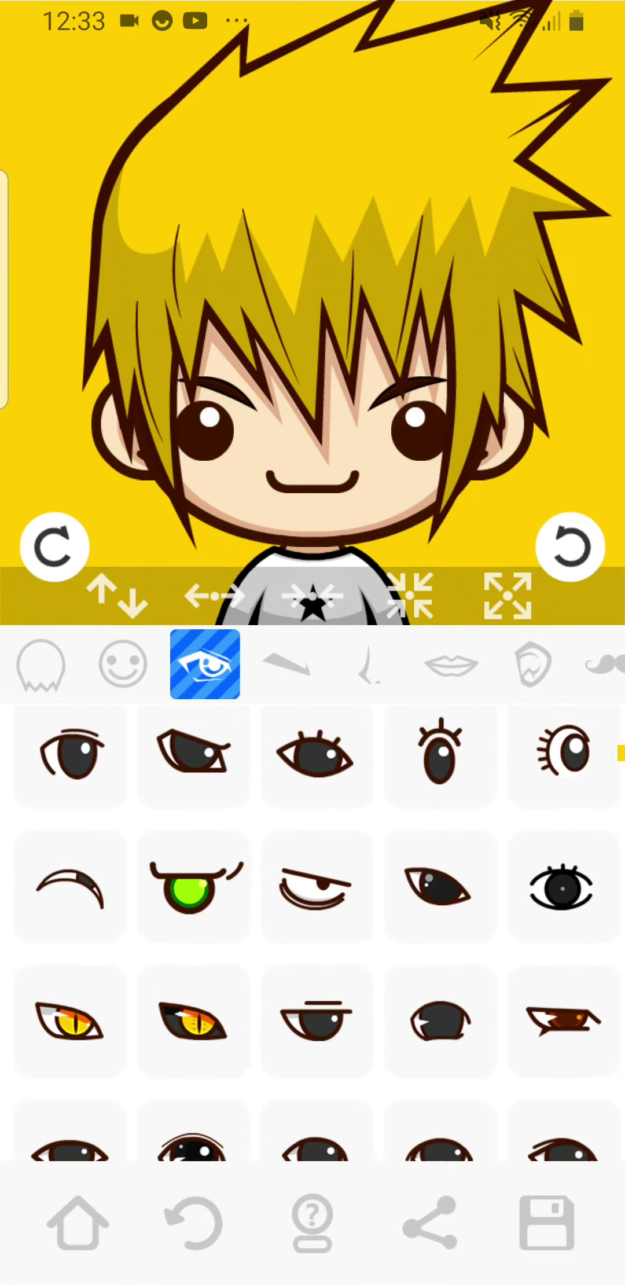
Give the avatar yellow slit cat eyes and skip past the other face features
click(193, 1002)
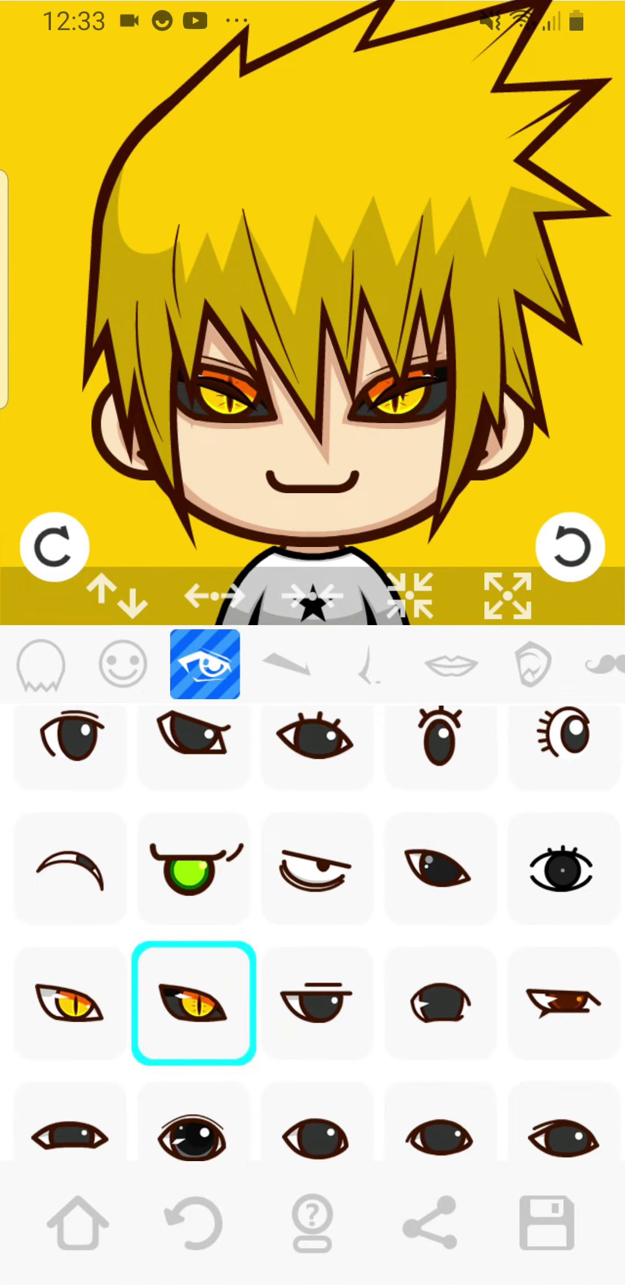
click(286, 664)
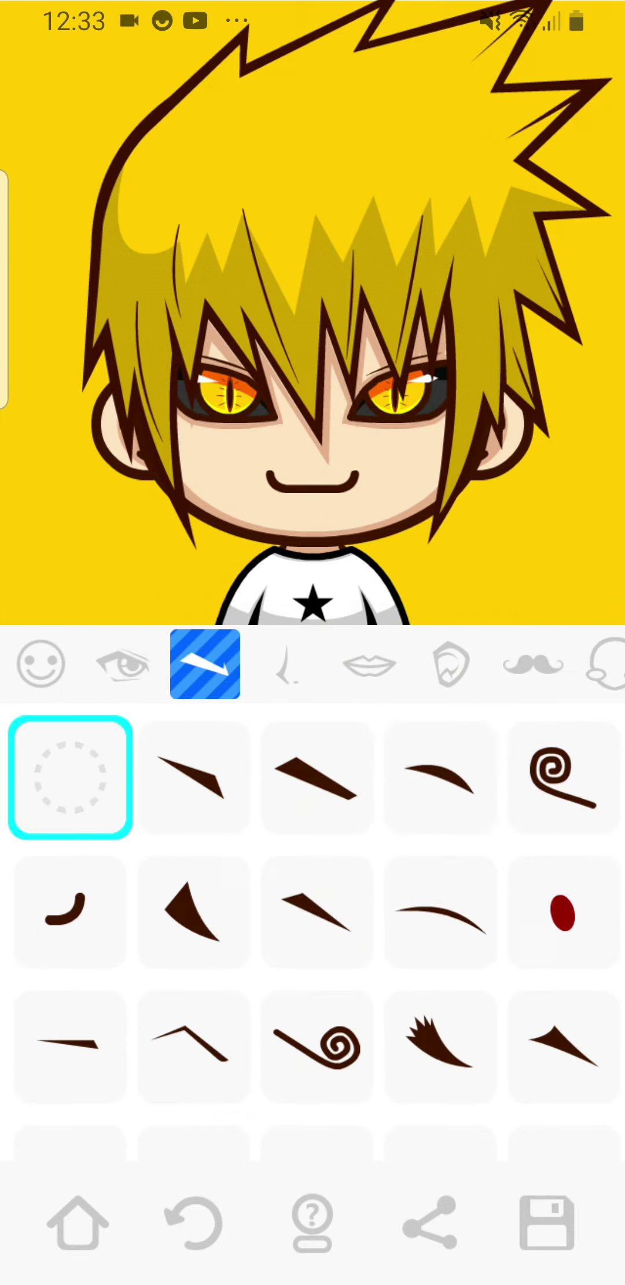
click(286, 663)
click(286, 663)
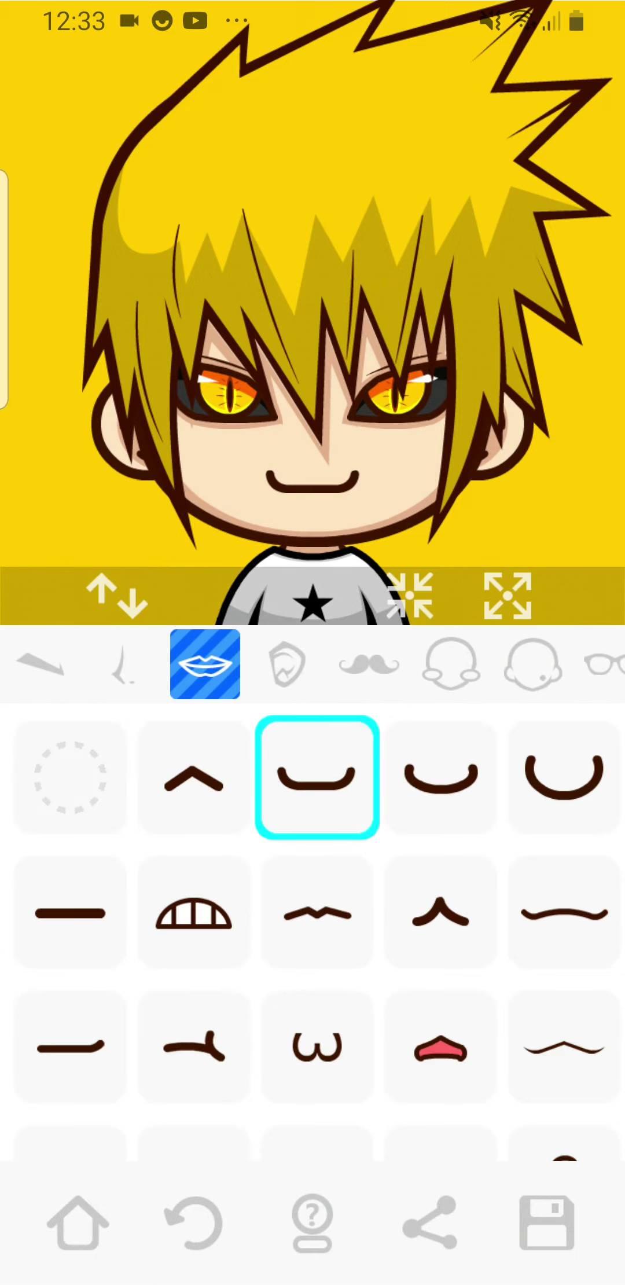
click(286, 664)
click(287, 663)
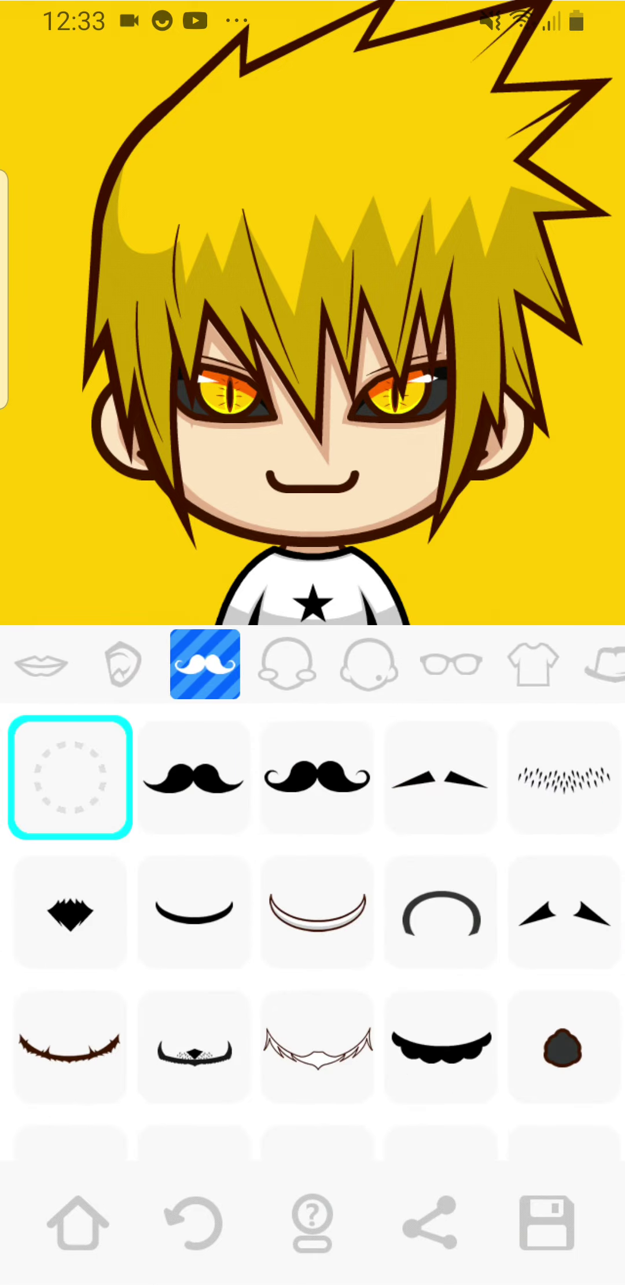
click(286, 663)
scroll(313, 904, down, 5)
Add a black lower-face mask and a green visor over one eye
click(70, 1100)
click(69, 965)
click(288, 664)
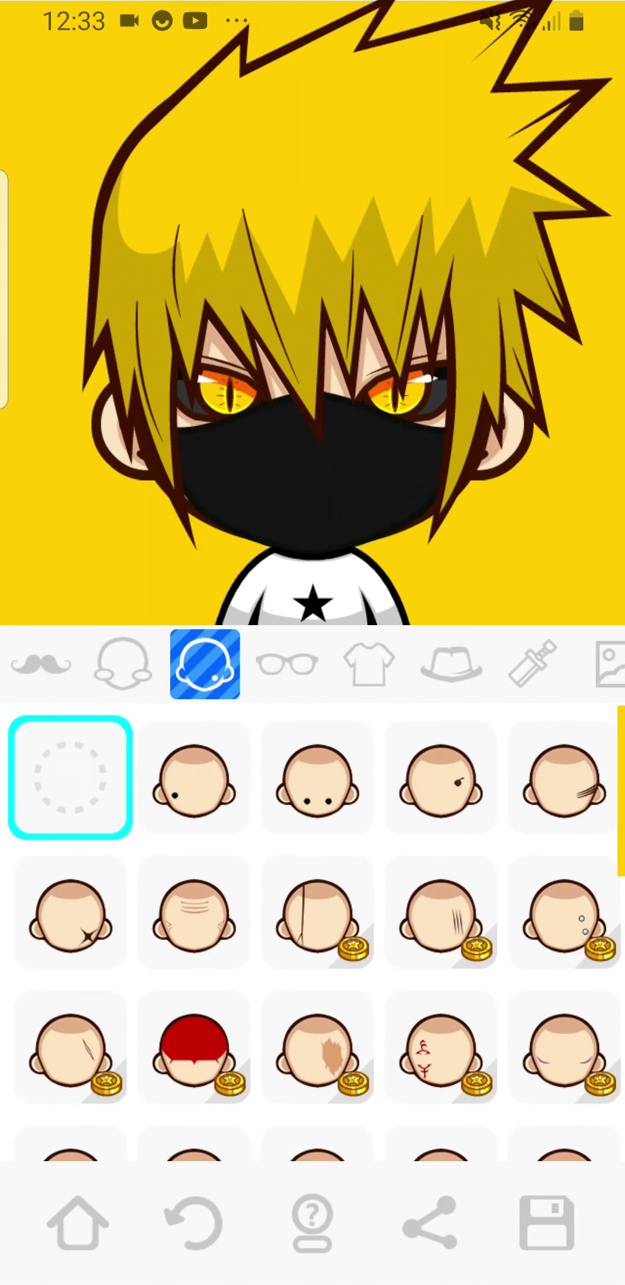
click(288, 664)
click(69, 913)
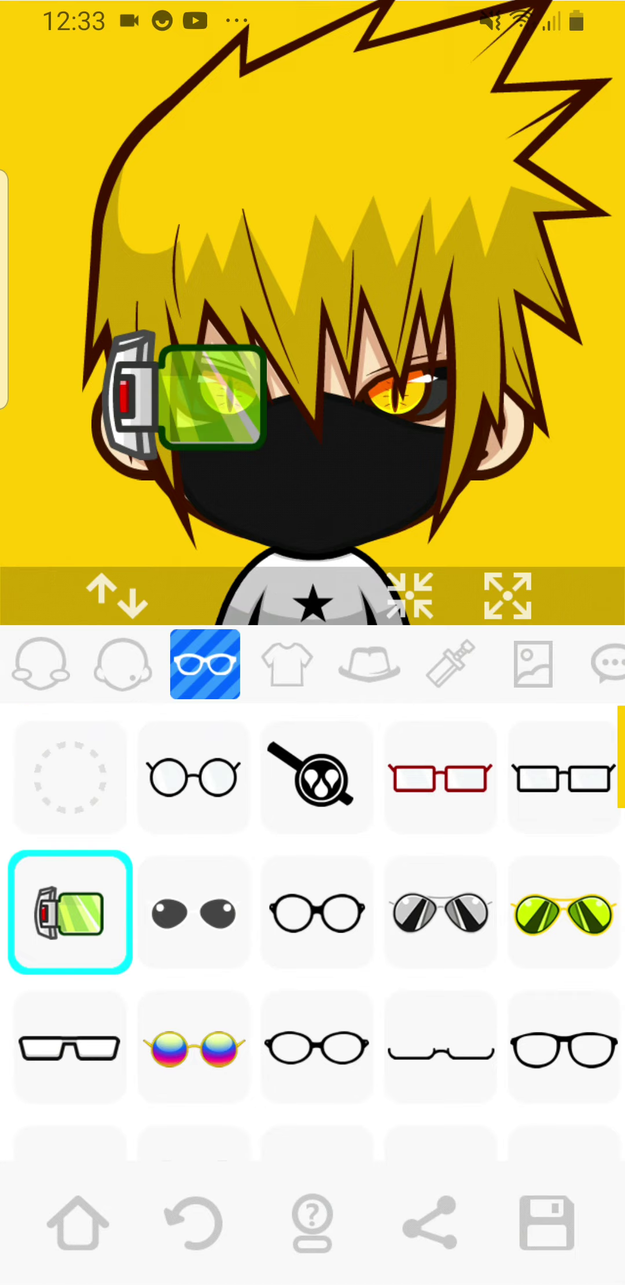
Dress the avatar in the black zip-up jacket with the red emblem
click(286, 663)
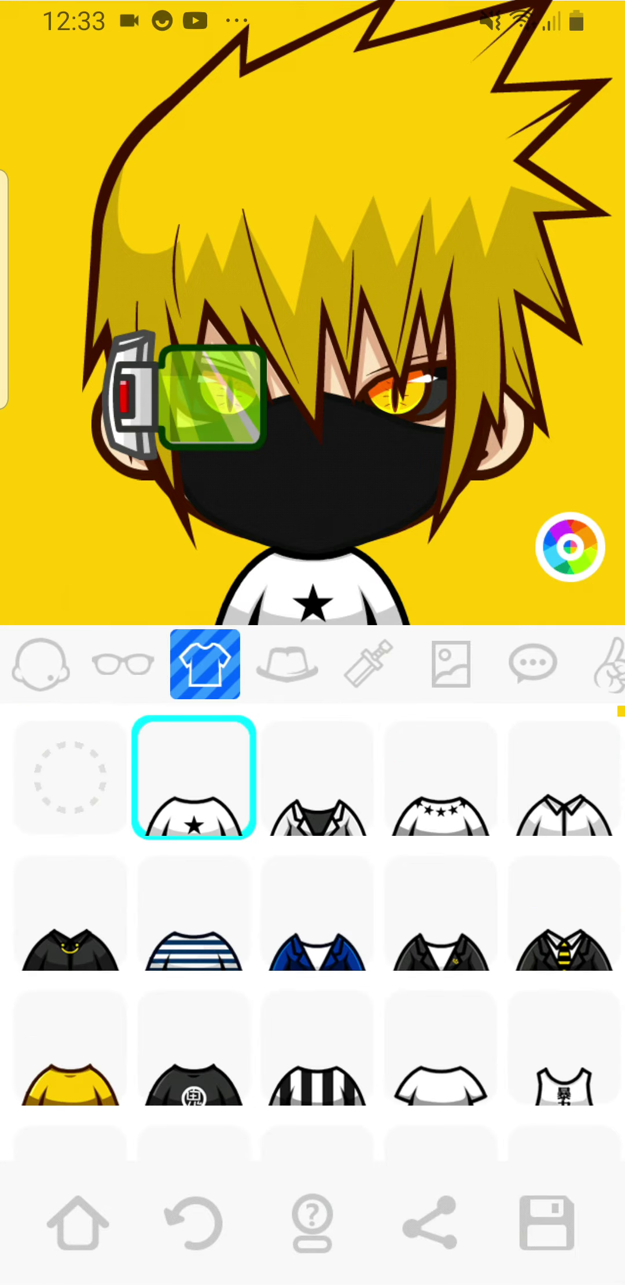
scroll(313, 924, down, 5)
scroll(313, 924, down, 5)
scroll(313, 923, down, 5)
scroll(313, 924, down, 3)
scroll(312, 924, down, 3)
scroll(312, 924, down, 3)
scroll(312, 924, down, 2)
scroll(313, 924, down, 2)
scroll(313, 924, down, 2)
scroll(312, 924, down, 2)
scroll(312, 924, down, 1)
scroll(313, 924, down, 1)
scroll(312, 924, down, 2)
scroll(313, 923, up, 3)
scroll(313, 924, up, 3)
scroll(312, 923, up, 1)
scroll(313, 934, up, 3)
scroll(312, 934, up, 2)
scroll(313, 933, up, 1)
click(317, 979)
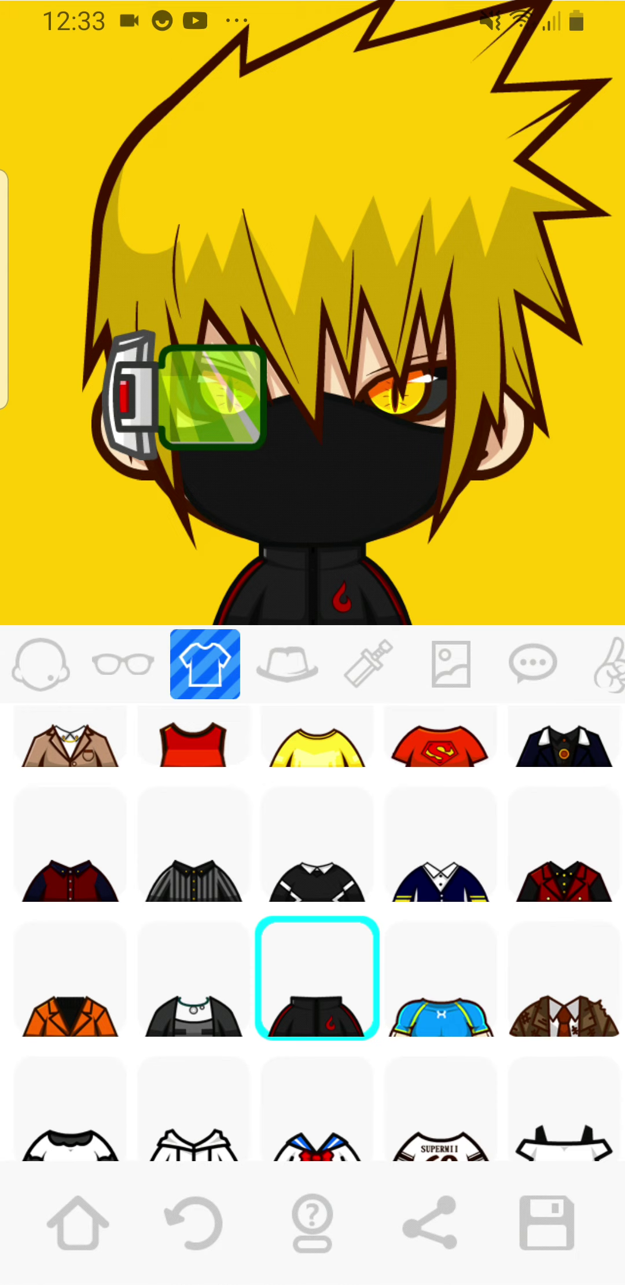
click(288, 663)
scroll(312, 933, down, 3)
scroll(313, 934, down, 1)
Put the leaf-symbol headband on the avatar and give it a scythe
click(562, 849)
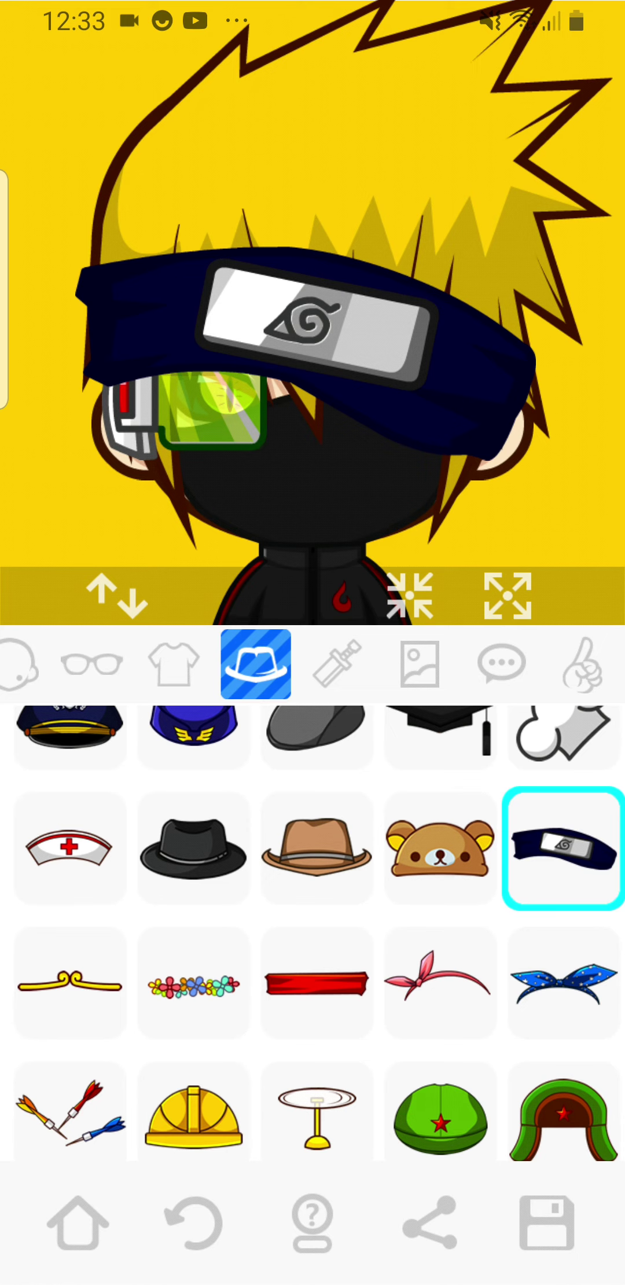
click(337, 663)
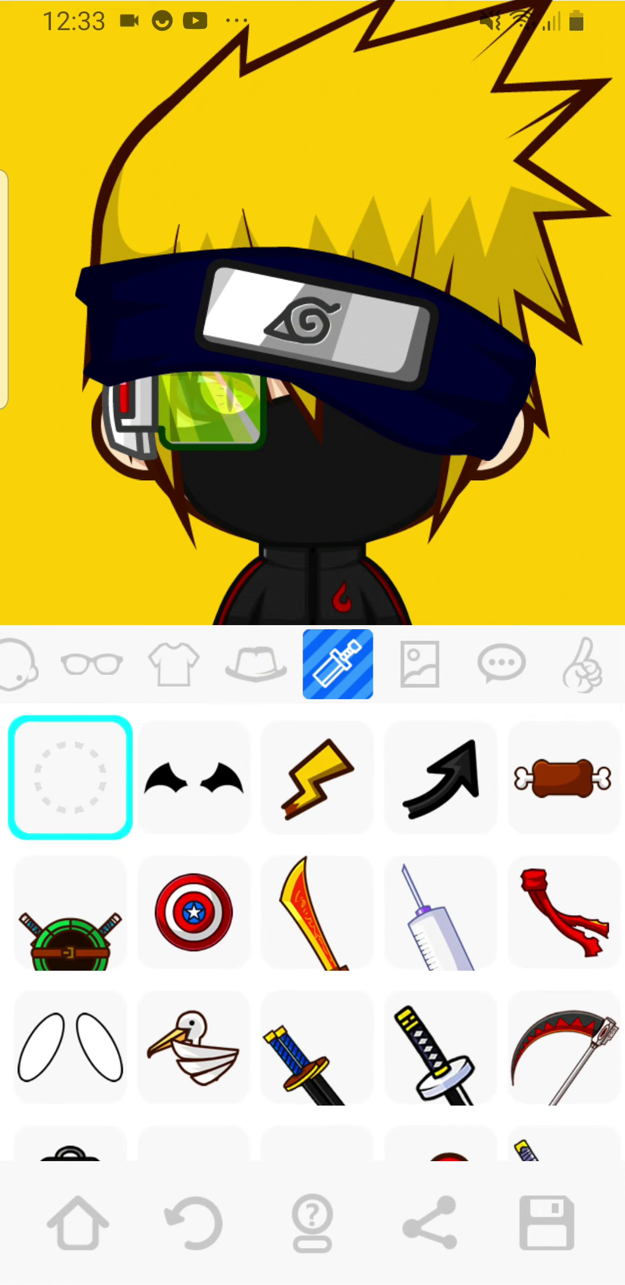
click(563, 1047)
Change the background colour from yellow to dark grey
click(419, 662)
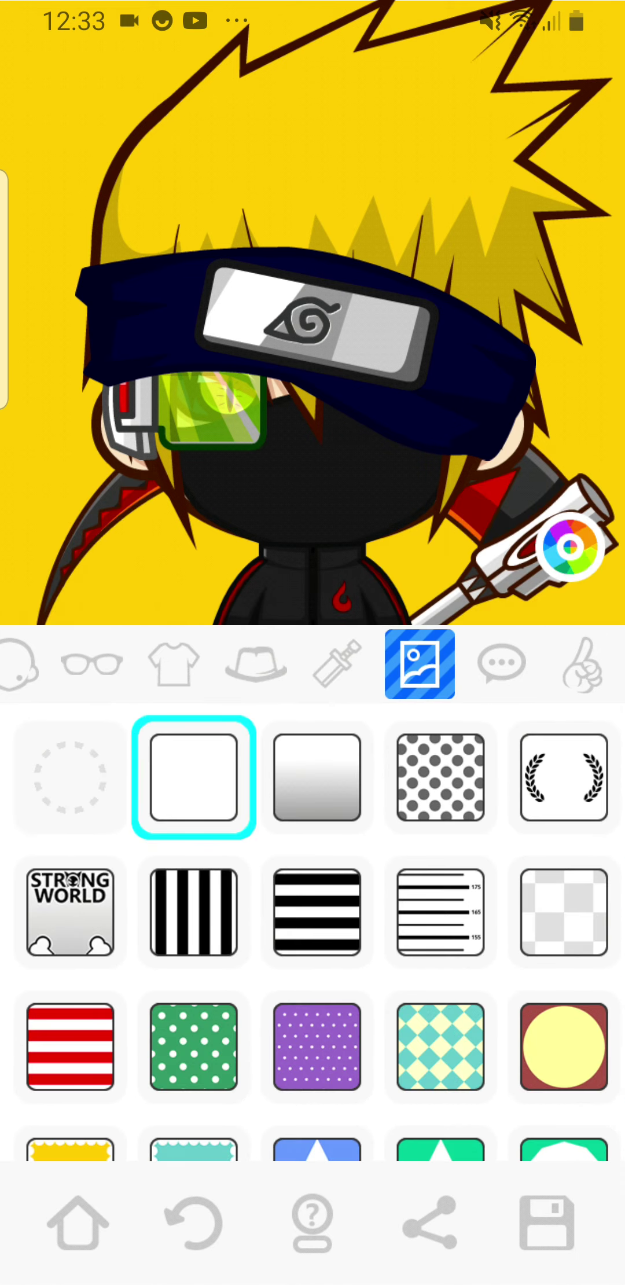
click(569, 547)
click(566, 1097)
click(313, 301)
click(500, 663)
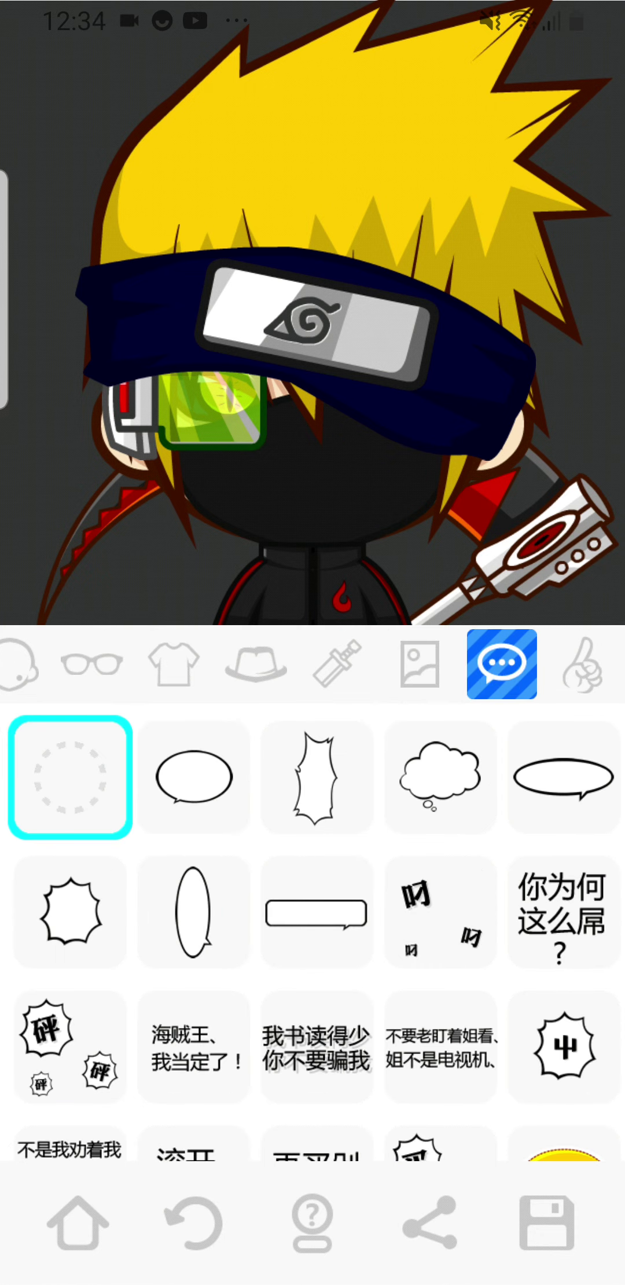
scroll(312, 933, down, 3)
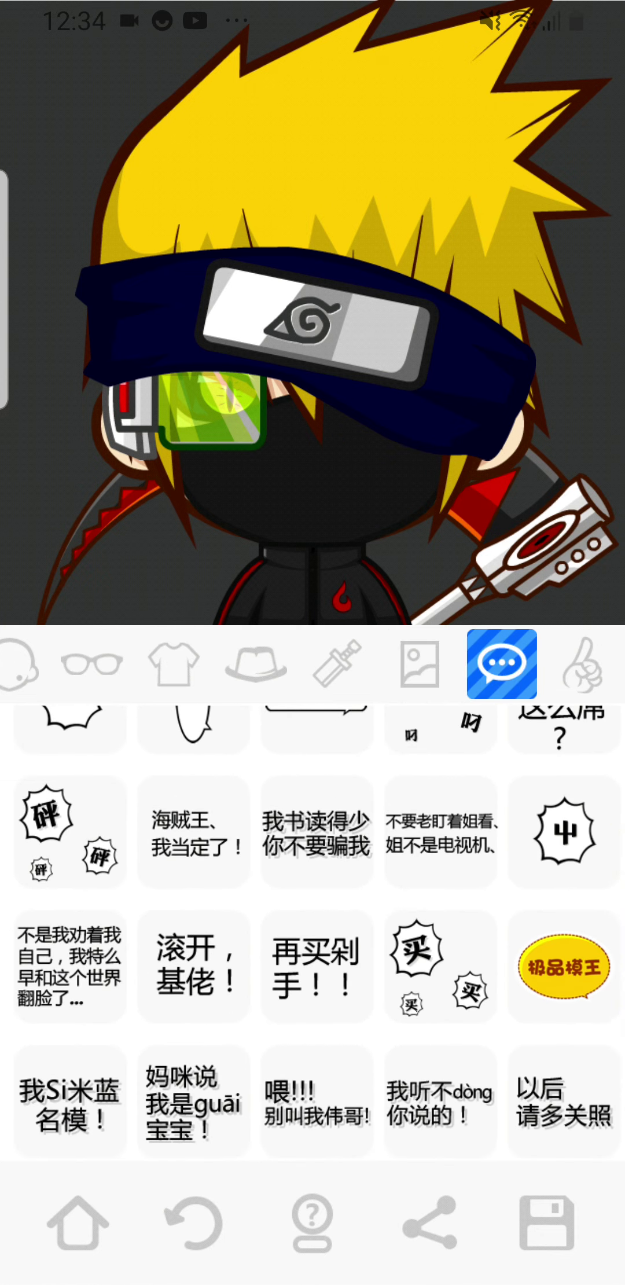
Add the Chinese-text speech bubble and glowing blue orb hand, then return home
click(316, 831)
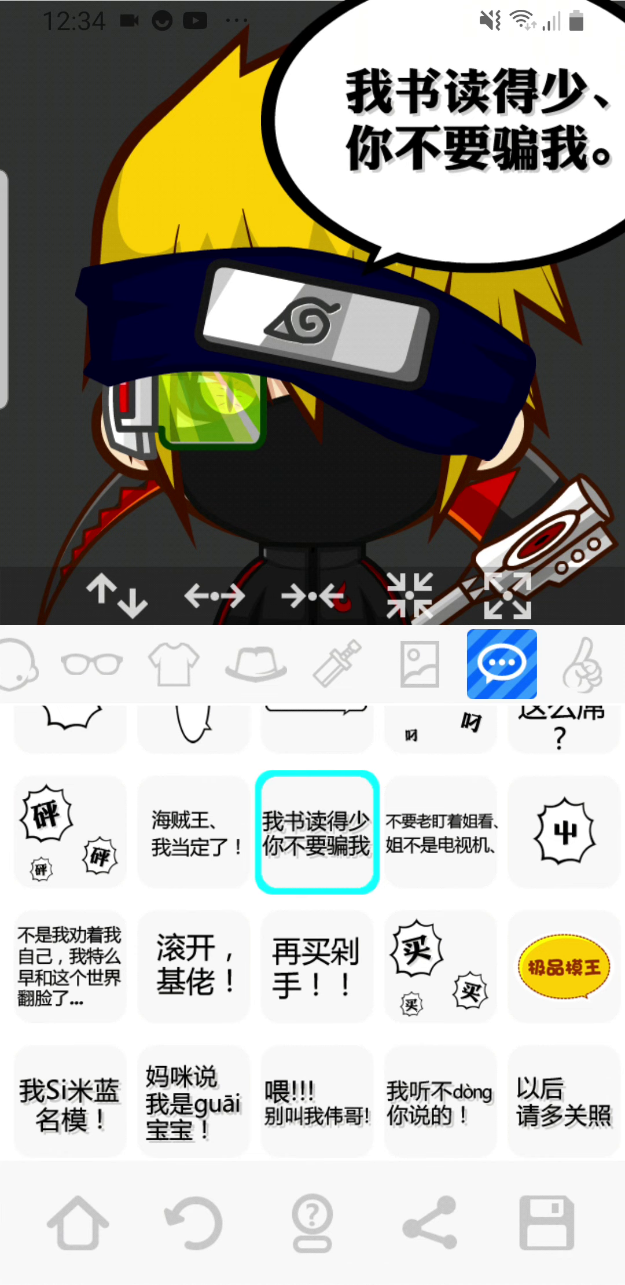
click(588, 662)
scroll(313, 933, down, 3)
click(71, 1119)
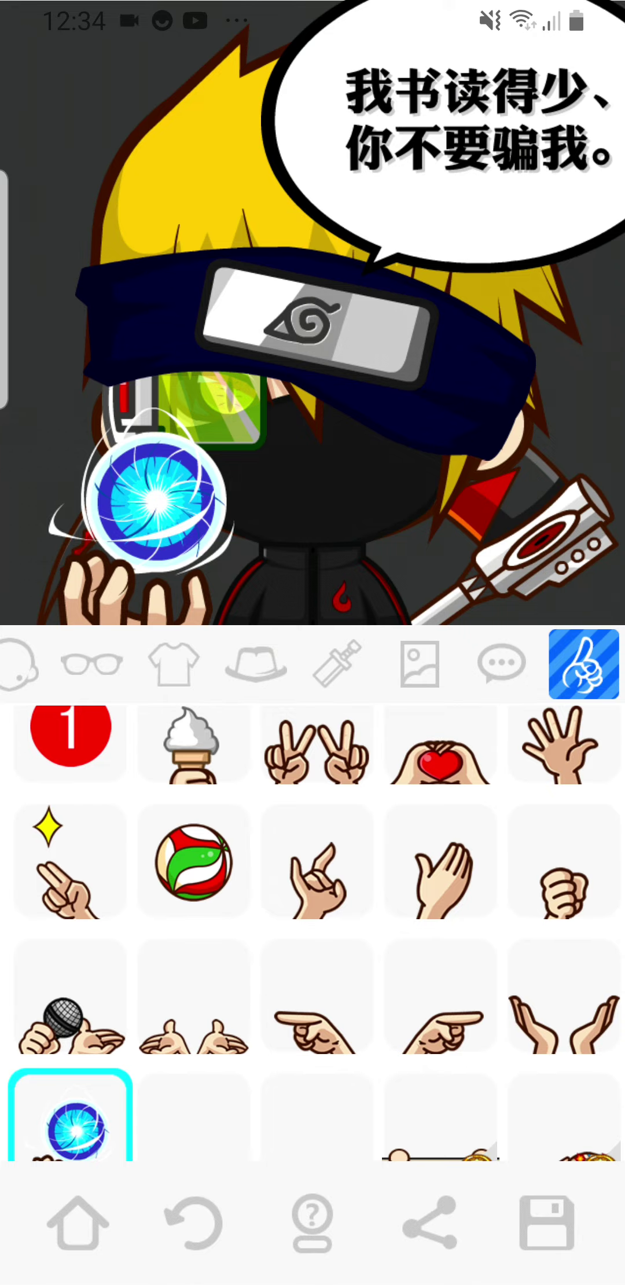
drag(313, 1279, 312, 1194)
click(312, 1245)
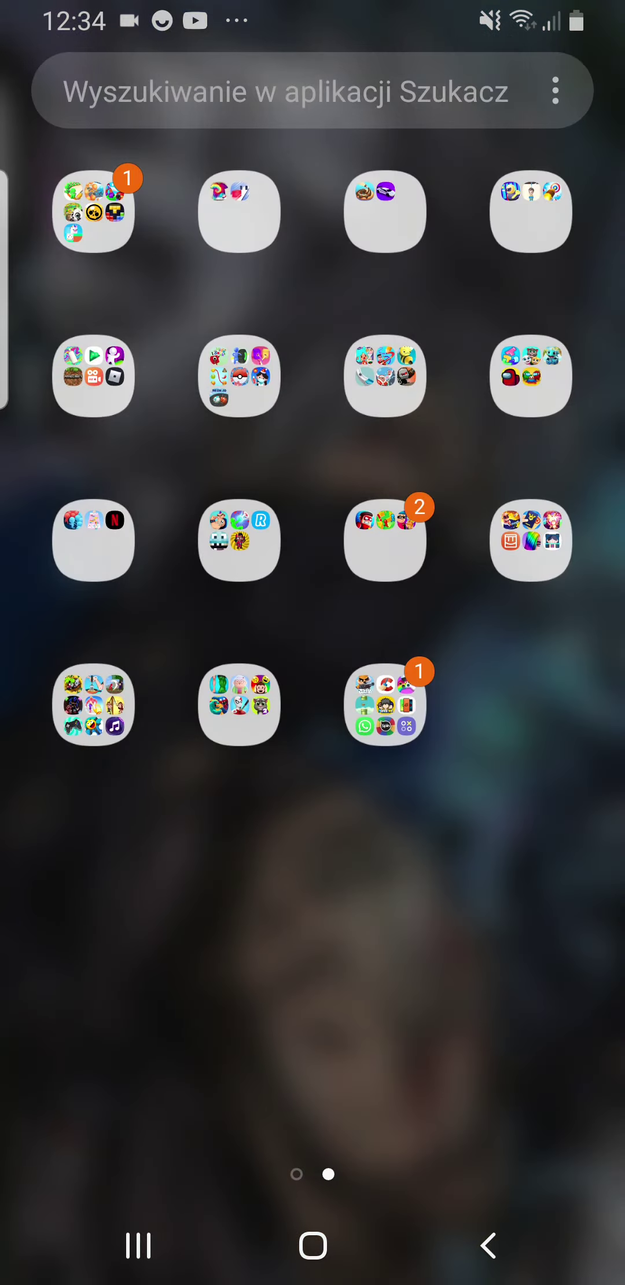